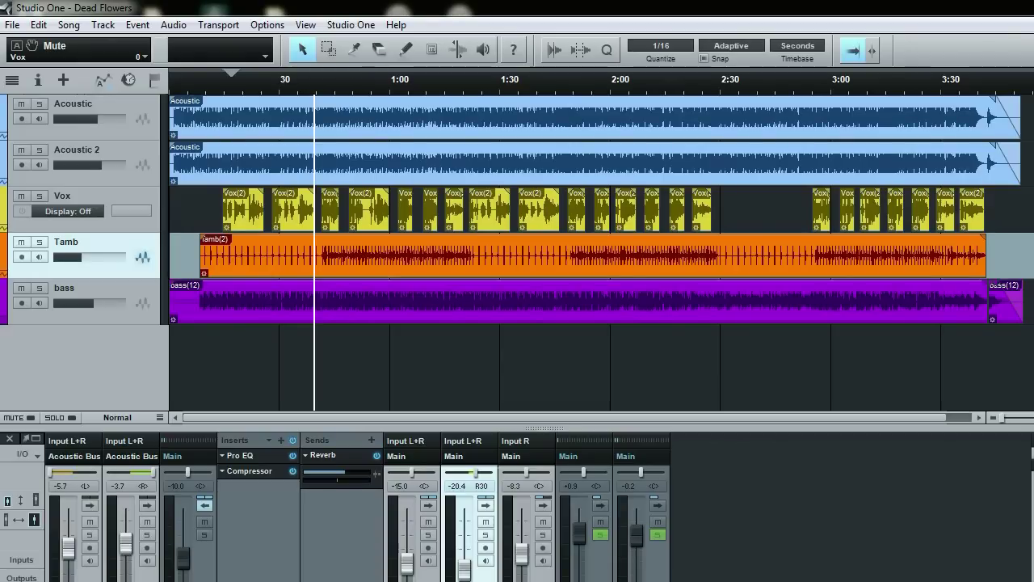
Solo the Vox track and play the song from around the 33-second mark.
click(270, 109)
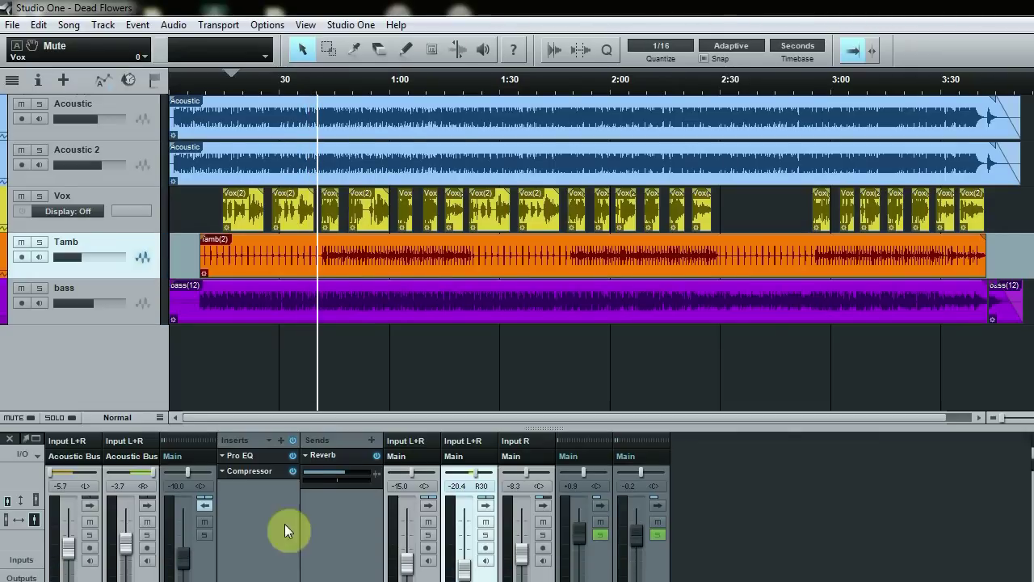
click(39, 195)
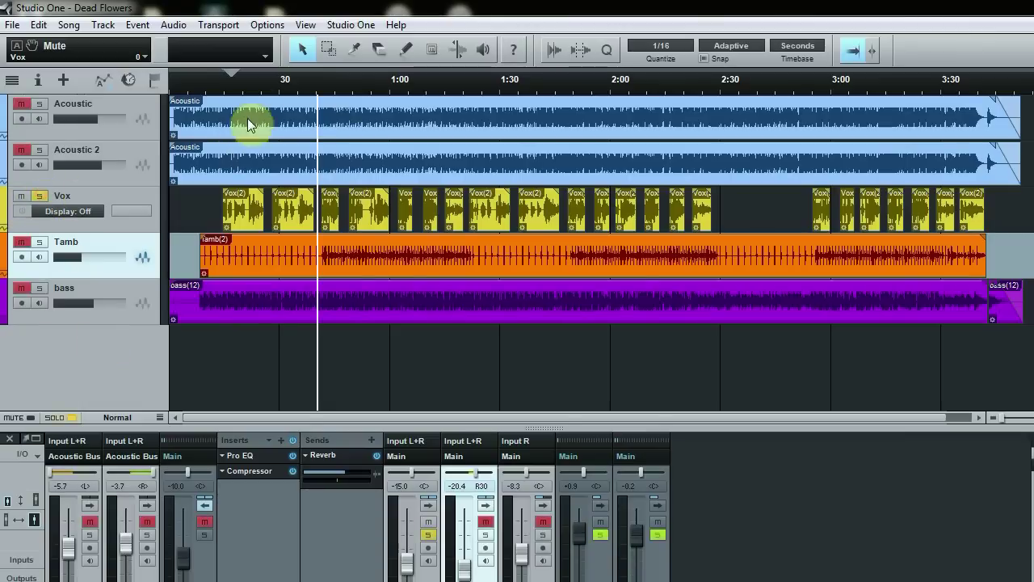
click(305, 80)
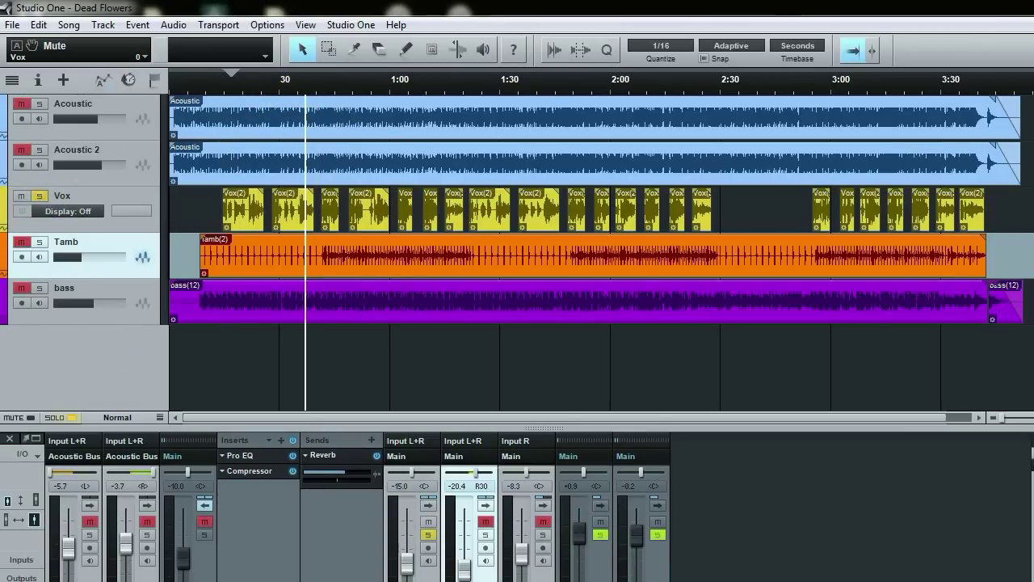
key(space)
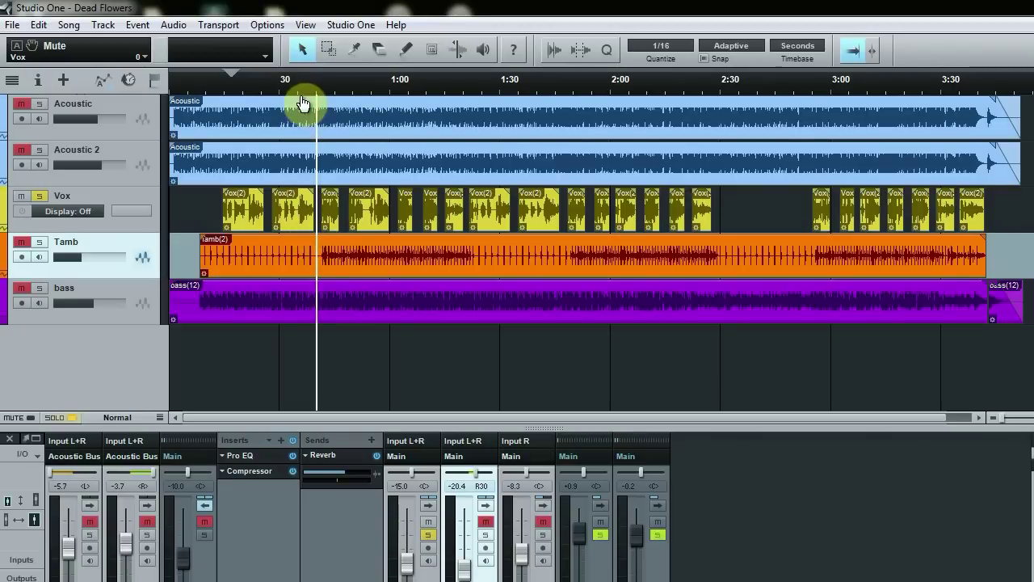
Duplicate the Vox track with its events as Vox 2 and drop Melodyne onto it.
right_click(117, 194)
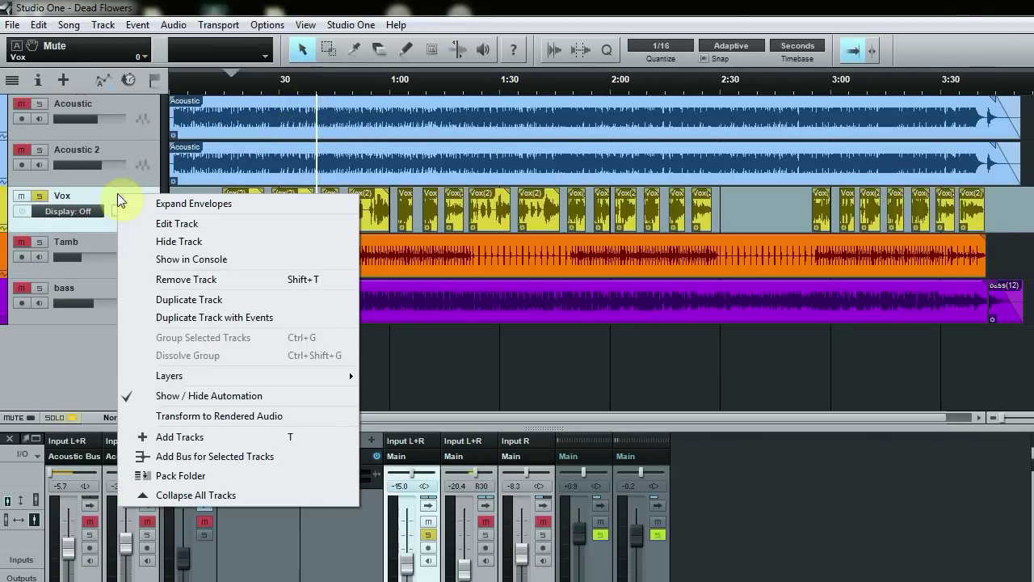
click(226, 312)
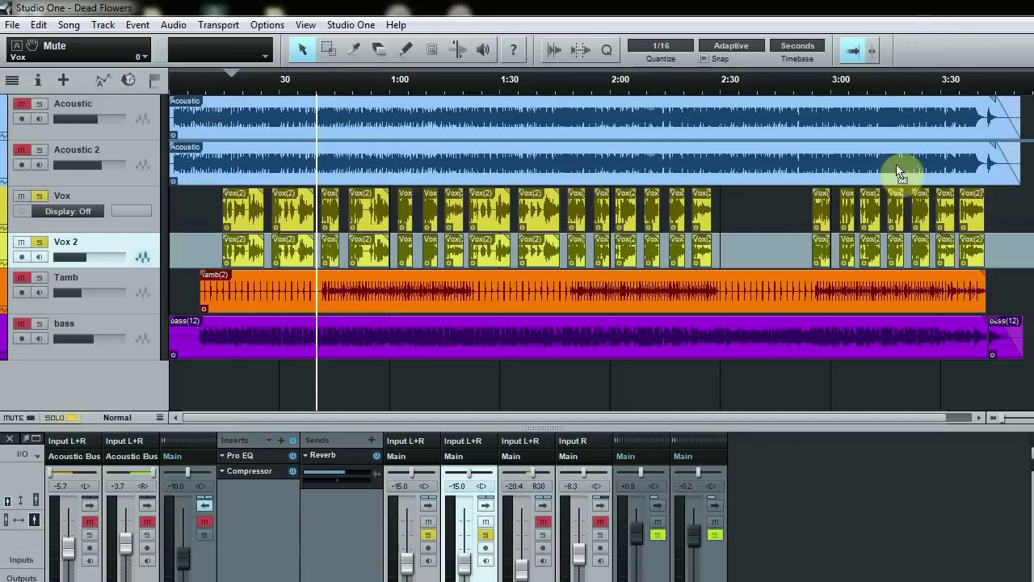
drag(898, 173, 361, 251)
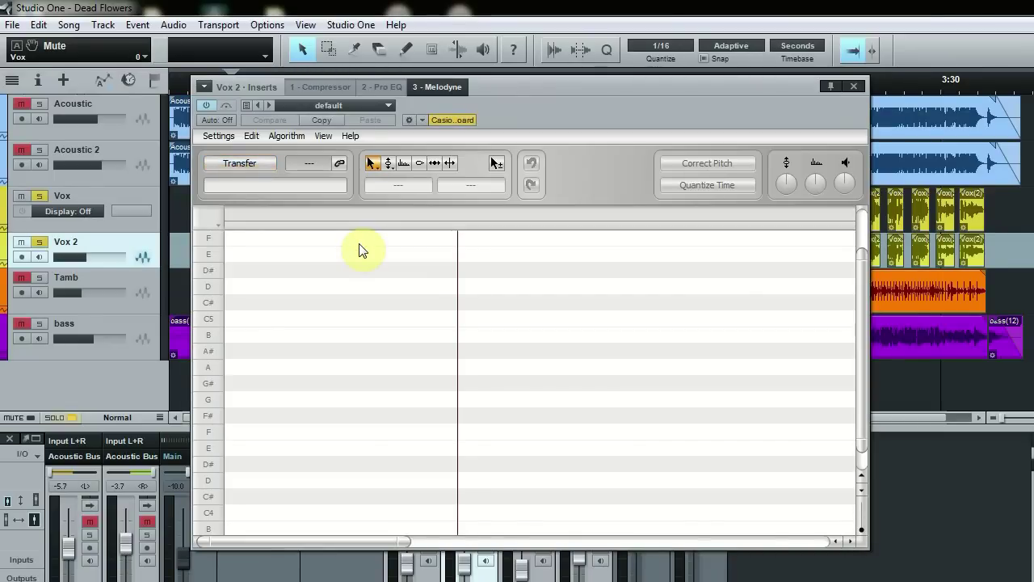
Move the Melodyne editor window to the right and set playback near the 30-second mark.
drag(648, 116, 743, 109)
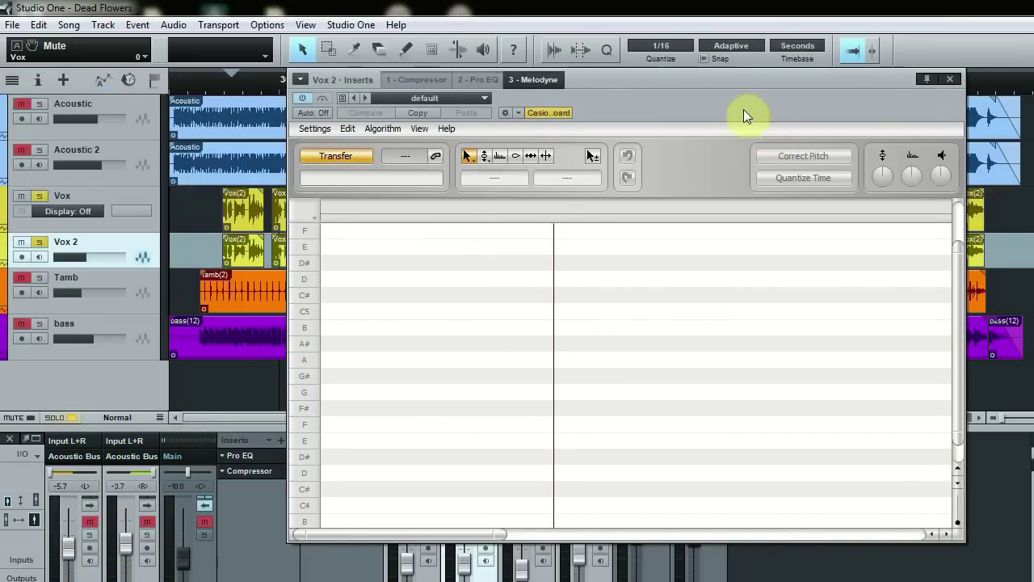
drag(705, 81, 714, 76)
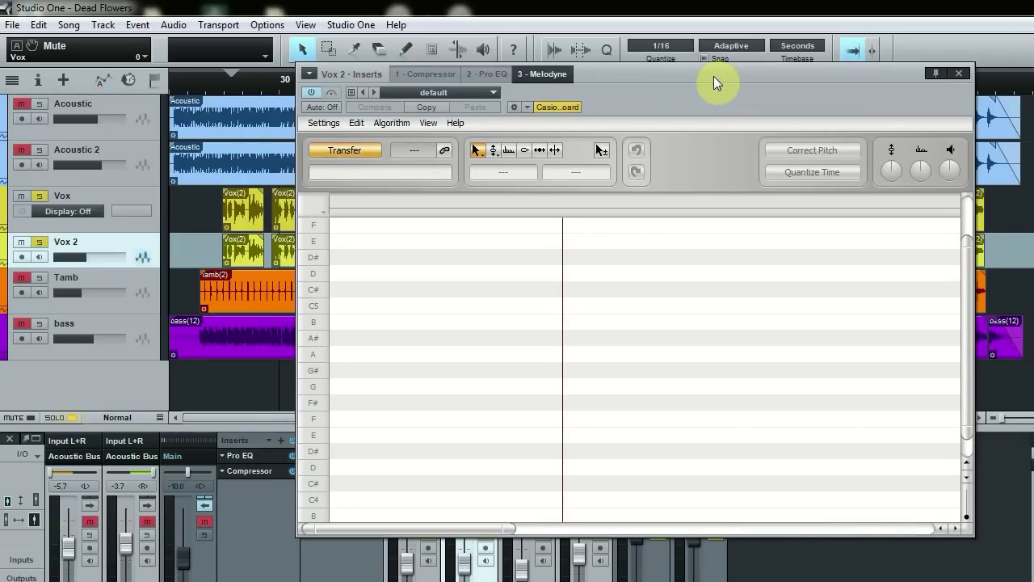
drag(714, 76, 769, 85)
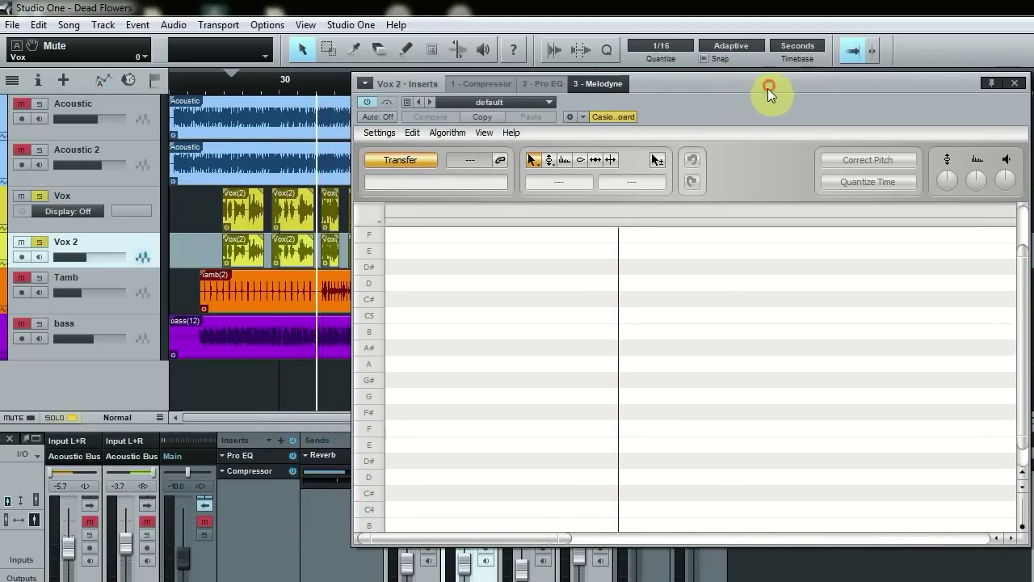
click(268, 84)
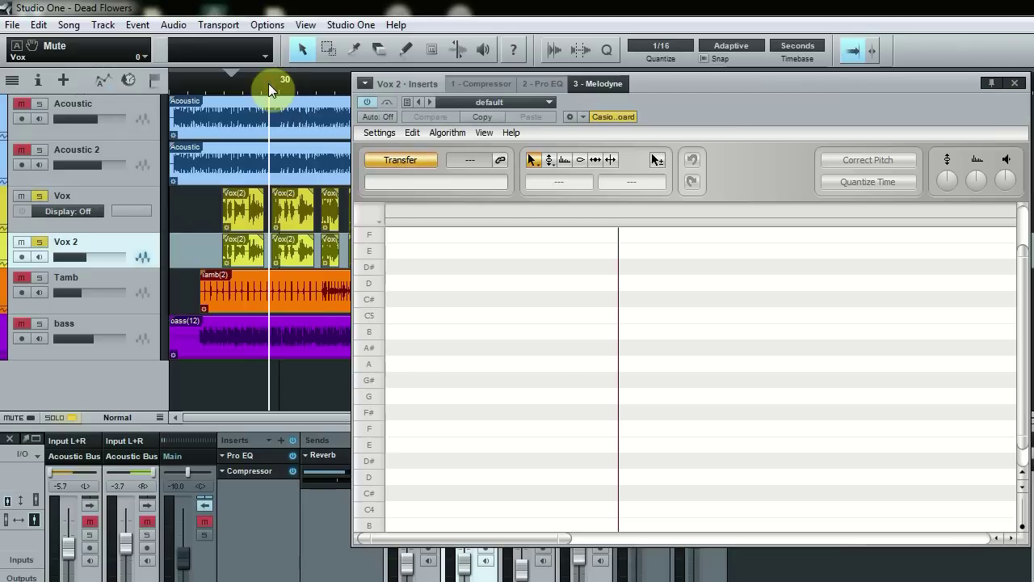
Transfer the Vox 2 vocal into Melodyne by playing it through bars 14–21.
click(402, 163)
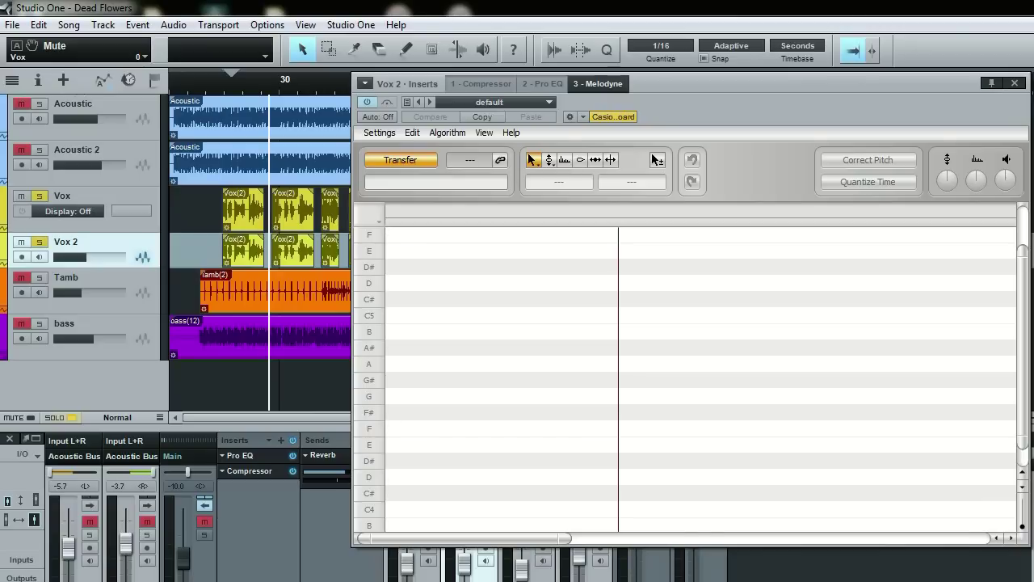
key(space)
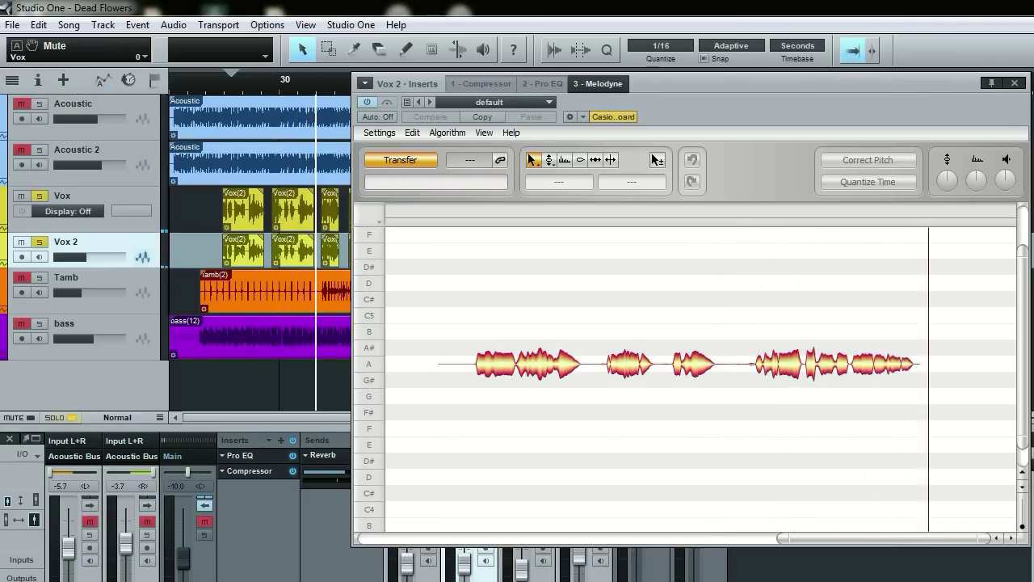
key(space)
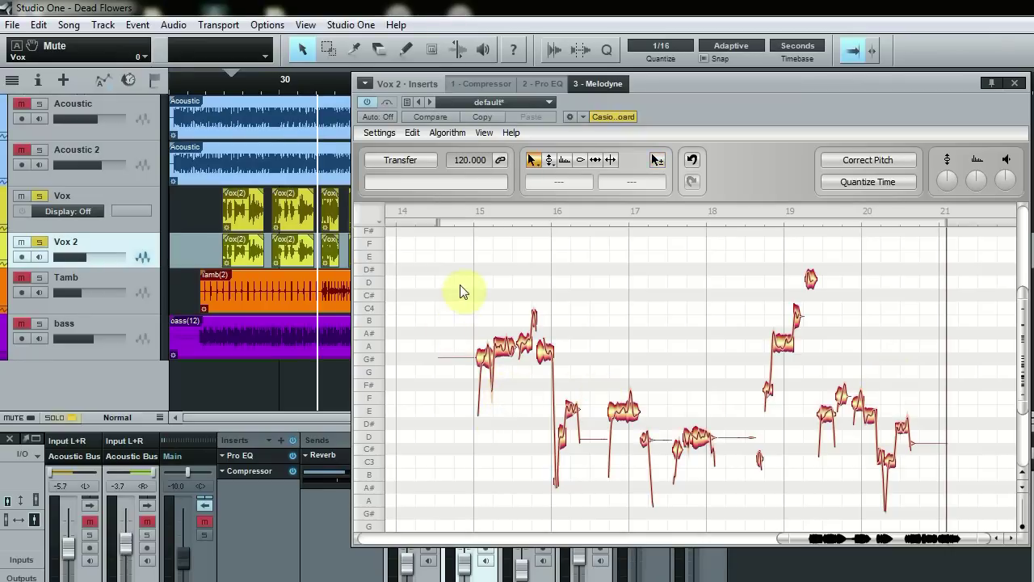
Replay the vocal from just before bar 15, then select all the Melodyne notes.
click(460, 212)
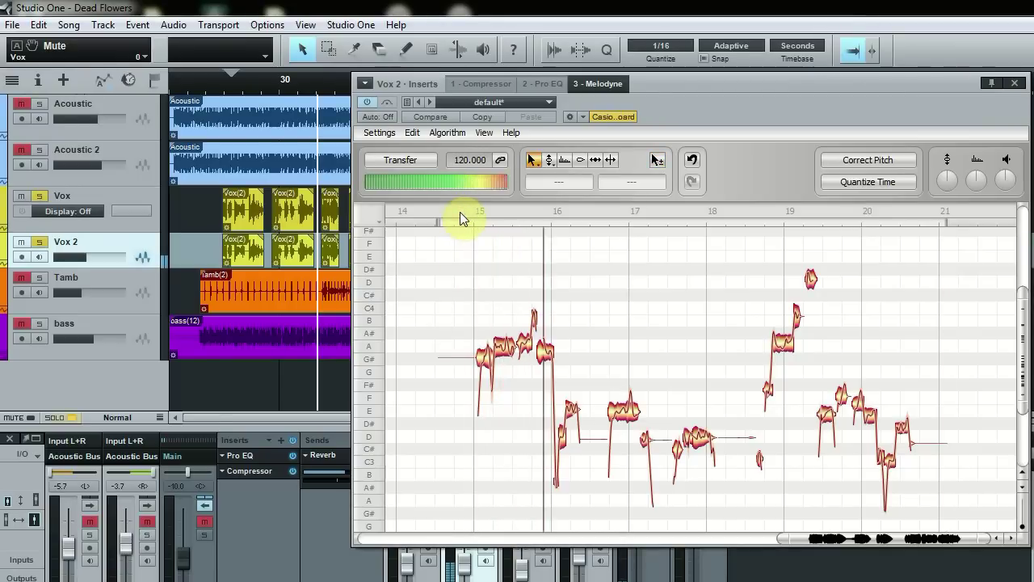
key(space)
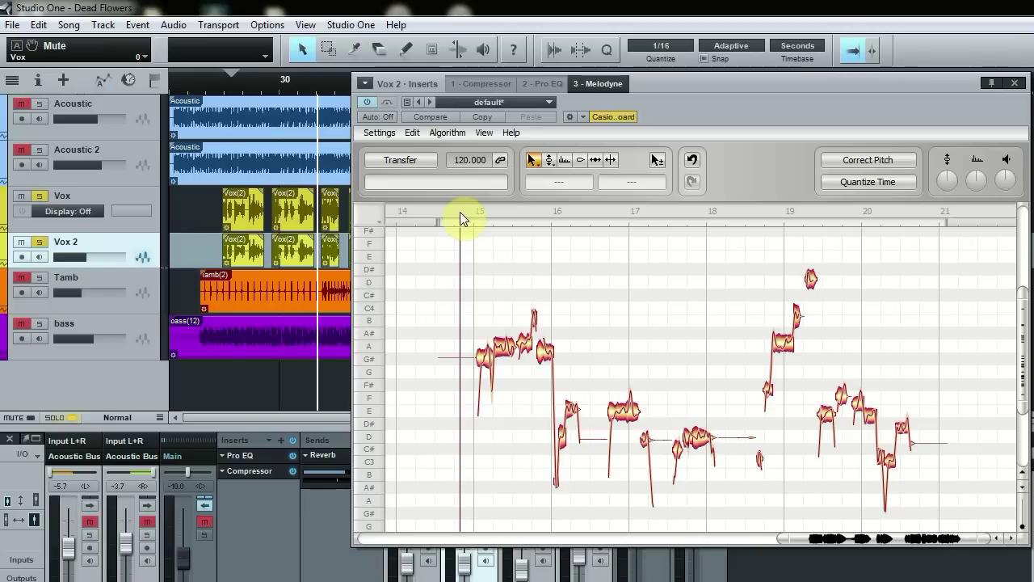
click(461, 214)
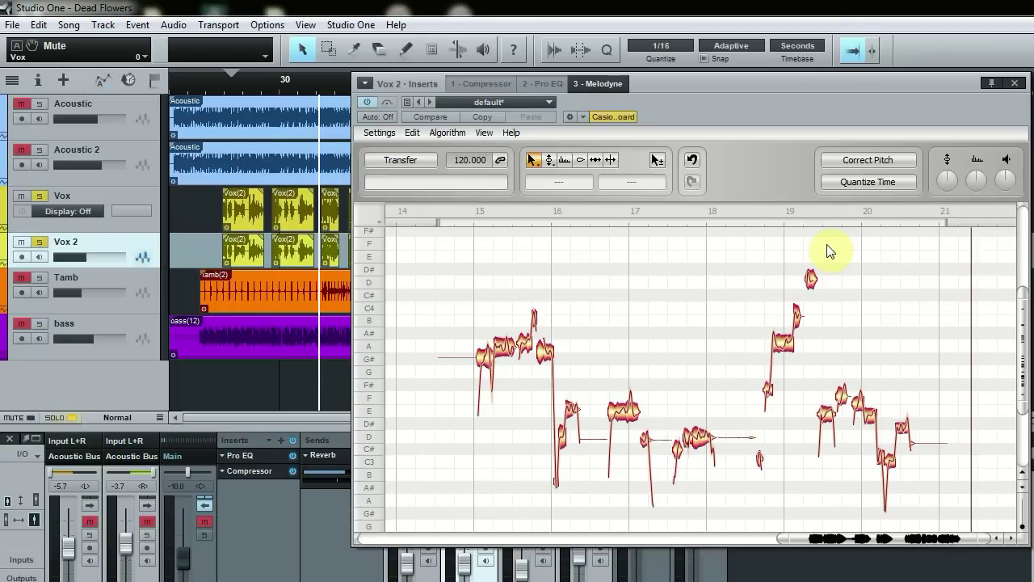
key(space)
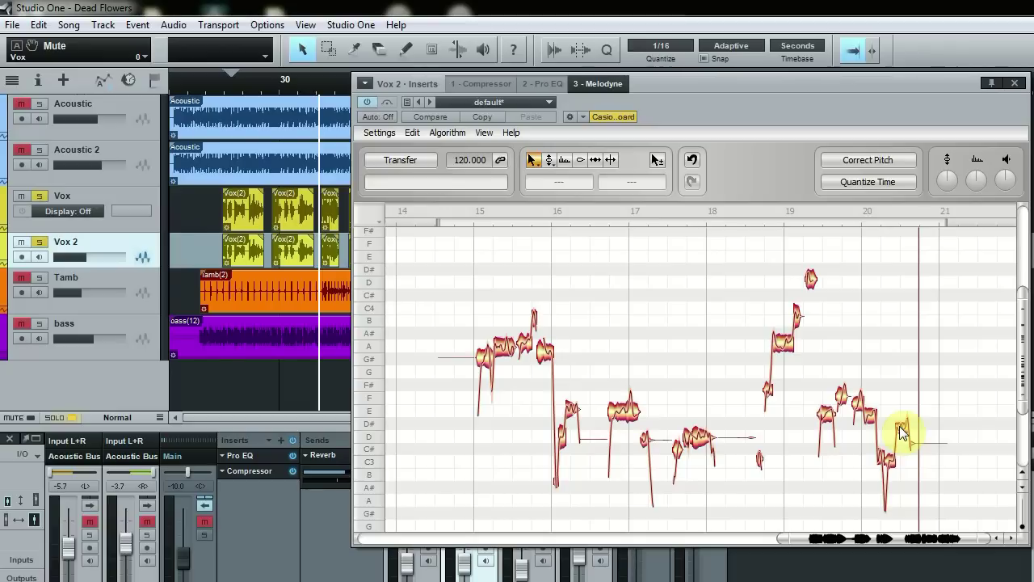
mouse_move(441, 257)
mouse_down()
mouse_move(510, 328)
mouse_move(913, 499)
mouse_up()
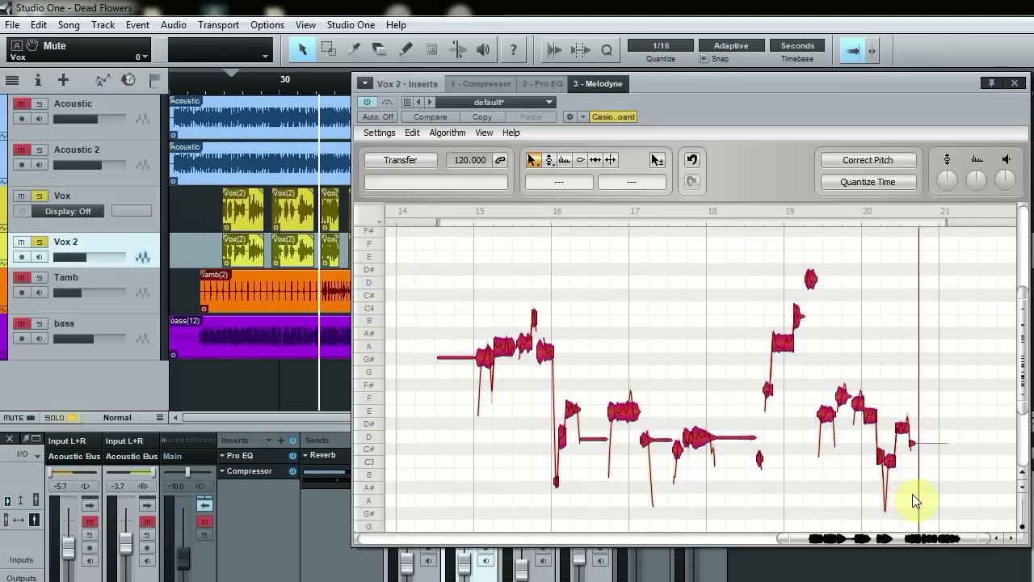
Apply Correct Pitch to the selected notes with pitch centre at 100% and drift untouched.
click(879, 161)
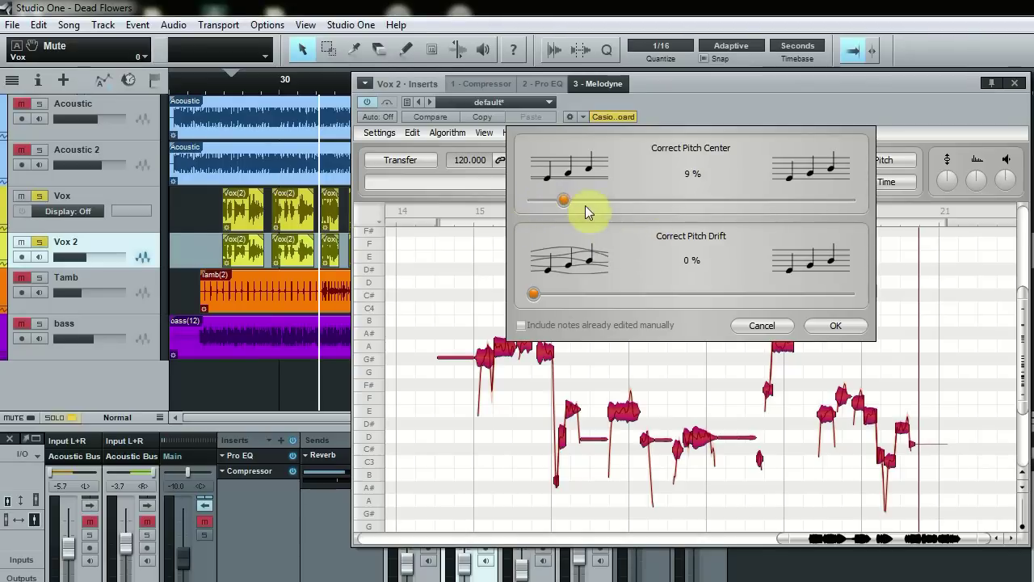
mouse_move(585, 206)
mouse_down()
mouse_move(750, 220)
mouse_move(860, 209)
mouse_up()
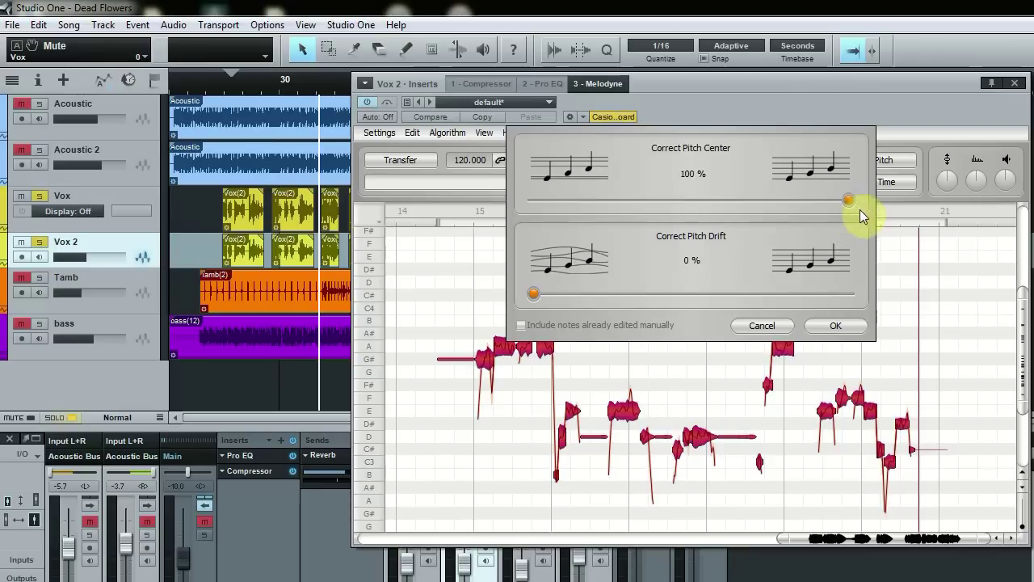
click(847, 325)
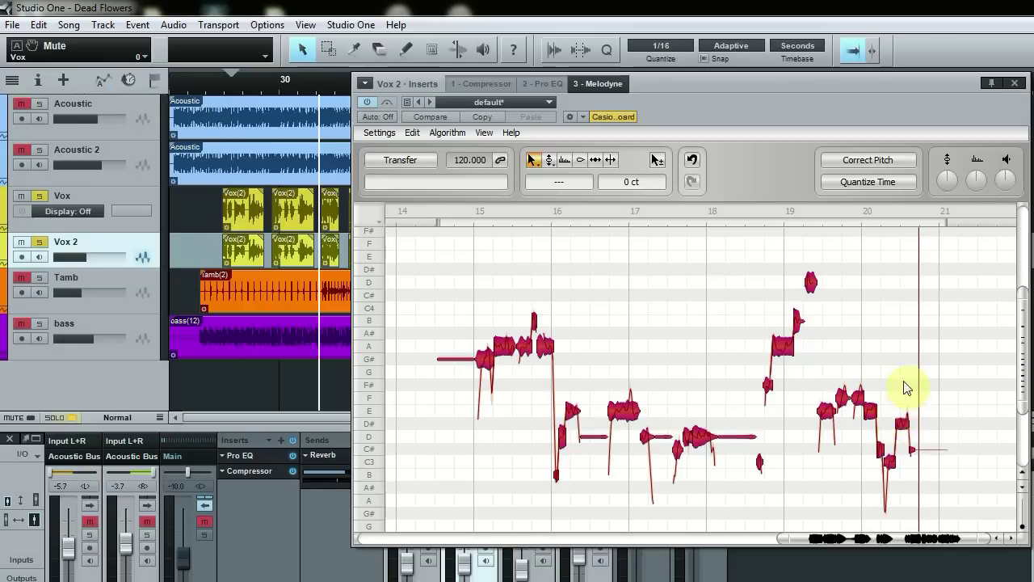
click(896, 386)
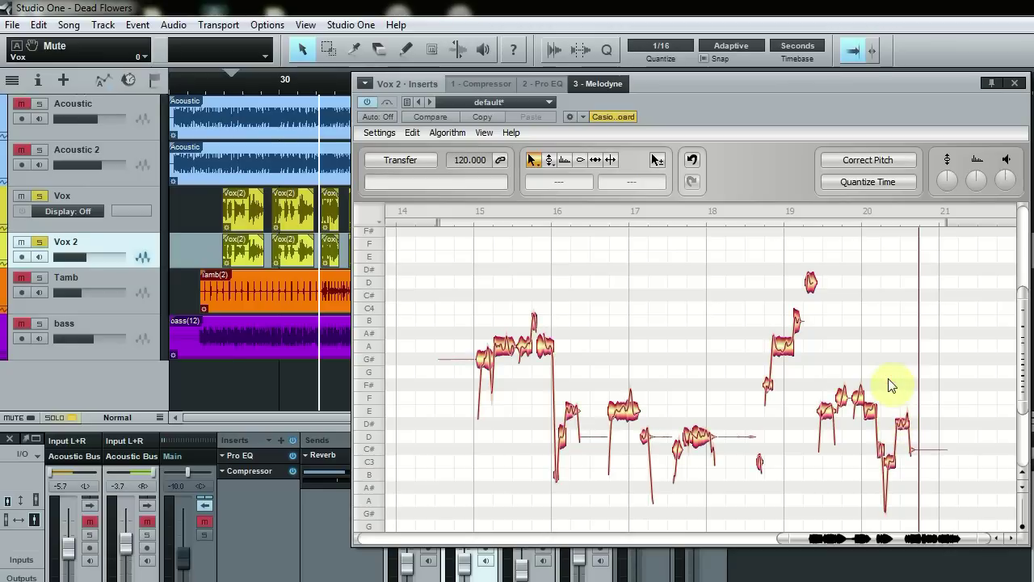
click(457, 220)
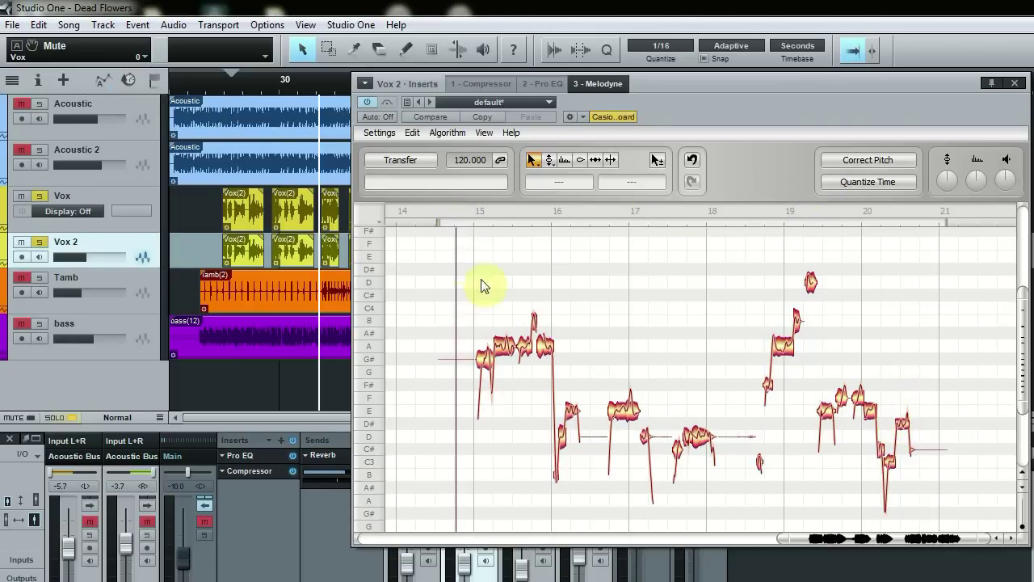
key(space)
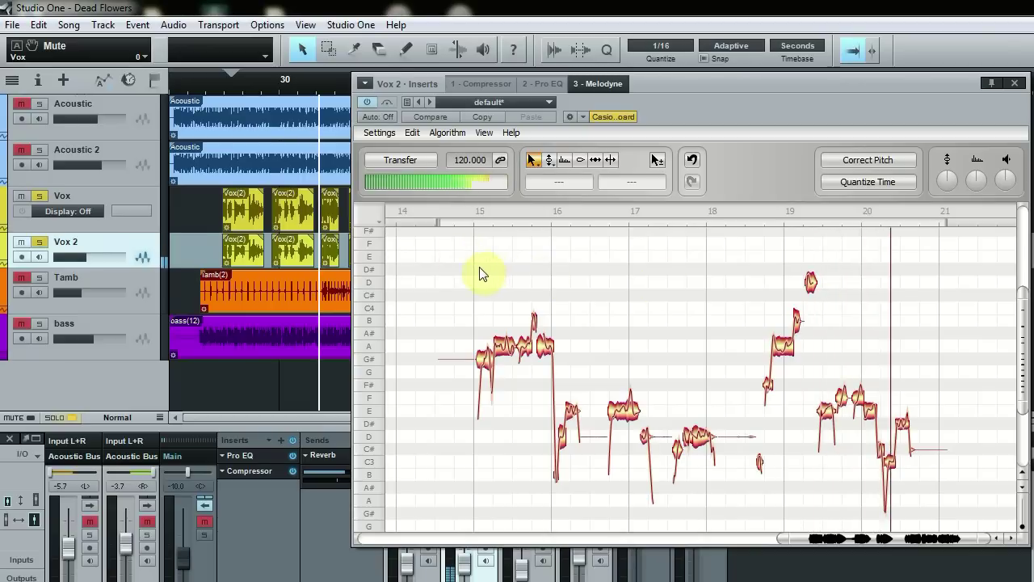
click(479, 271)
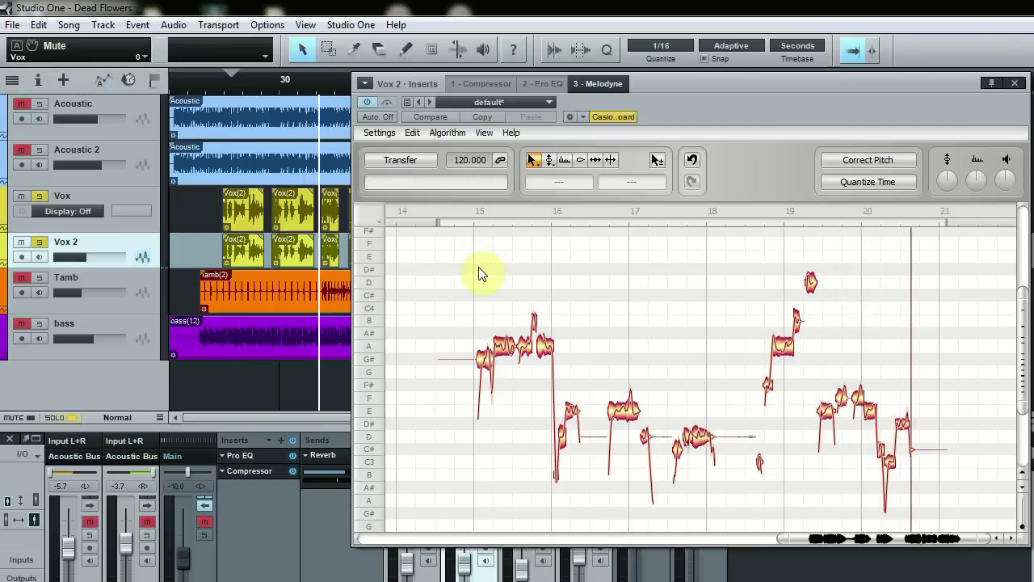
Drop the note near bar 20 from D#3 to D3 and audition the result.
click(903, 426)
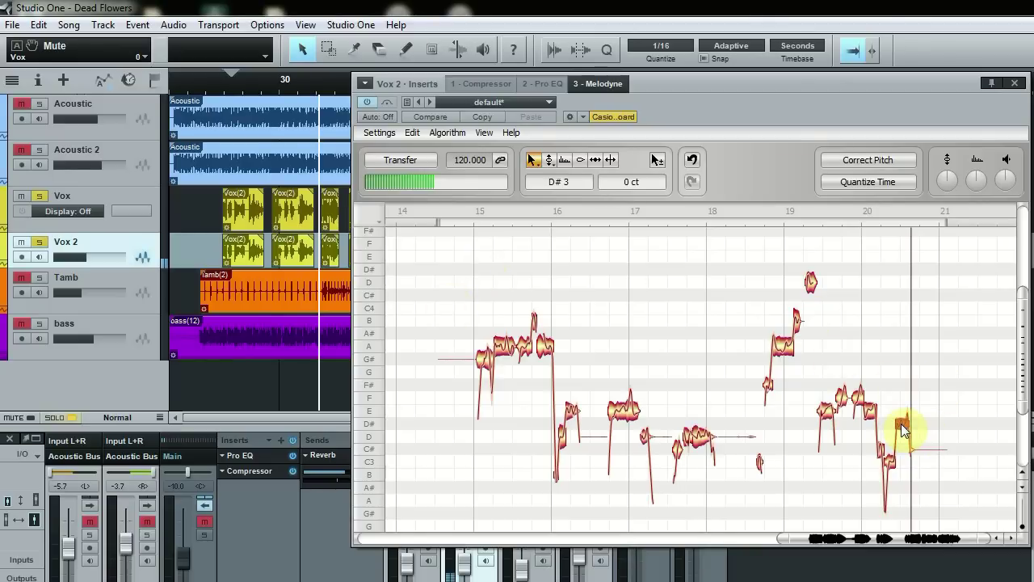
drag(903, 427, 904, 432)
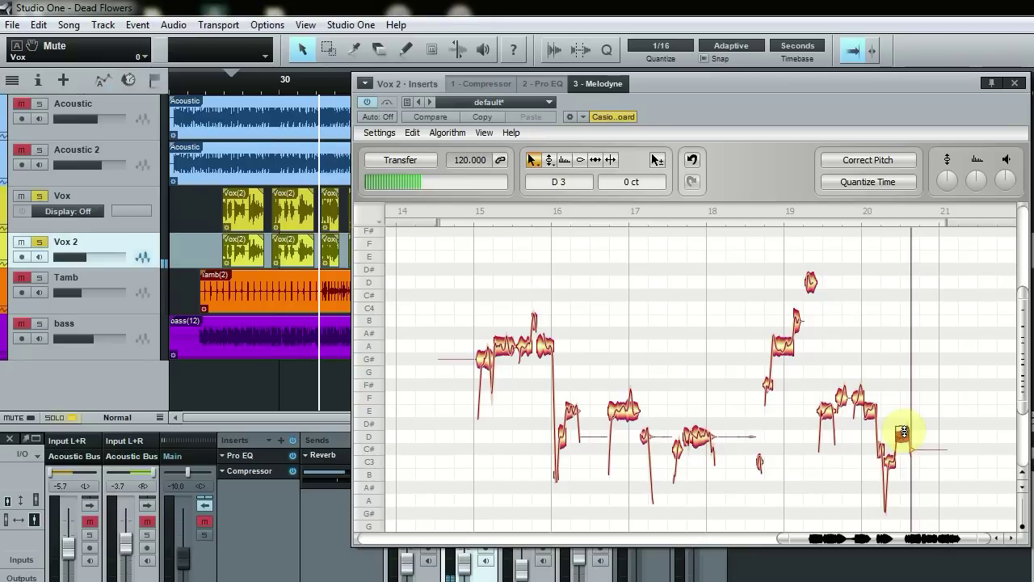
double_click(804, 257)
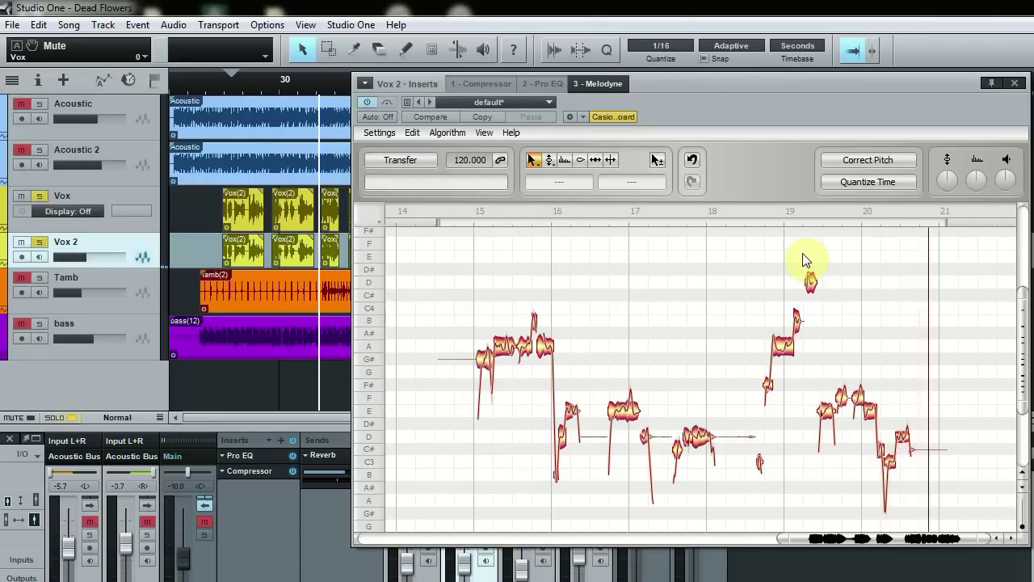
click(804, 257)
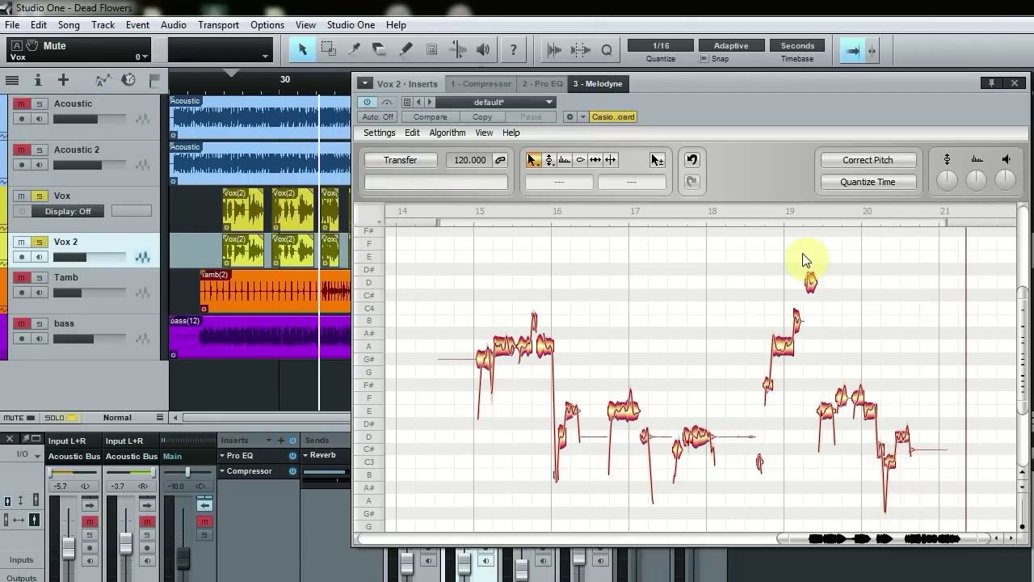
drag(739, 94, 610, 80)
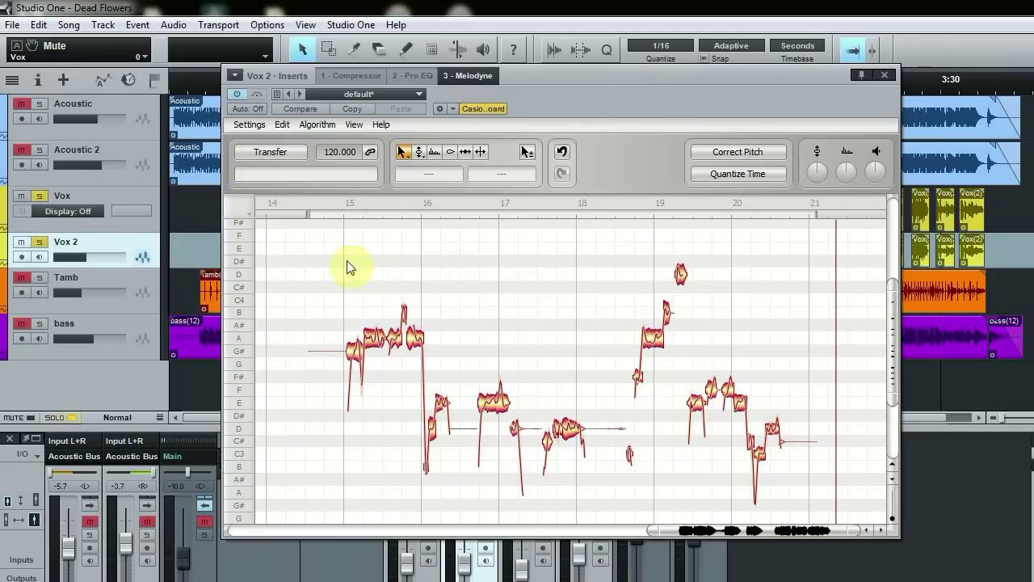
drag(329, 254, 811, 521)
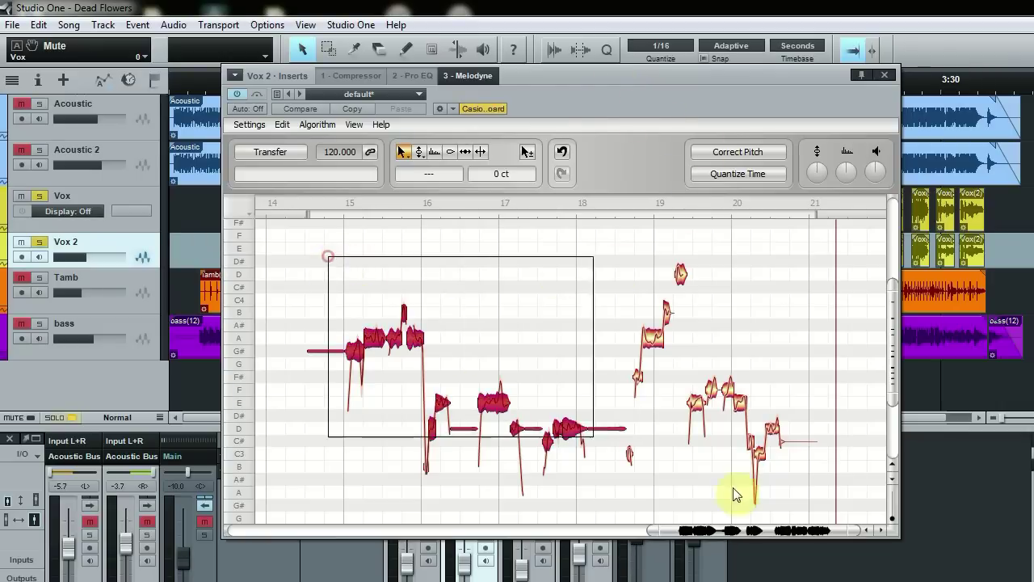
click(735, 152)
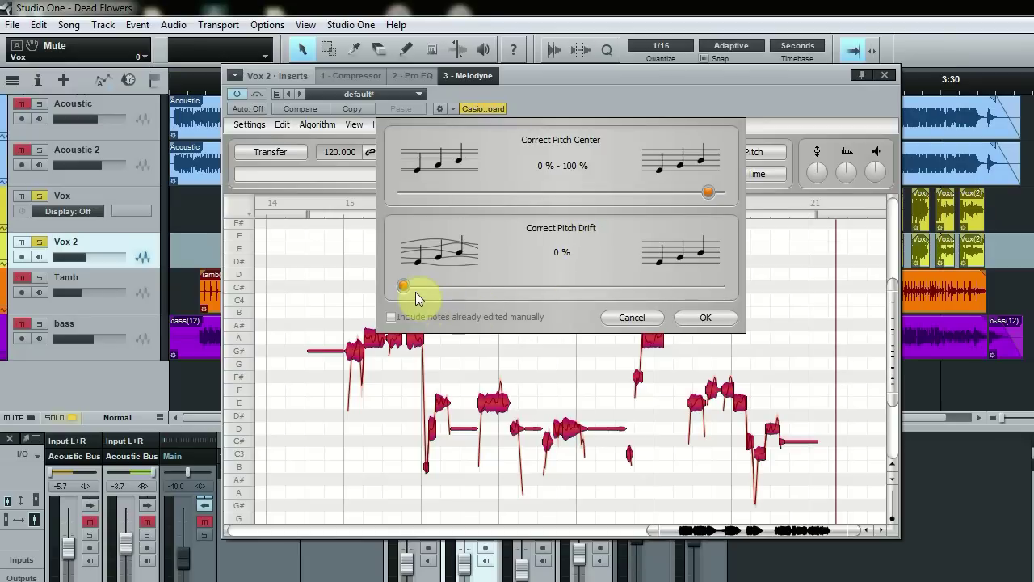
click(623, 318)
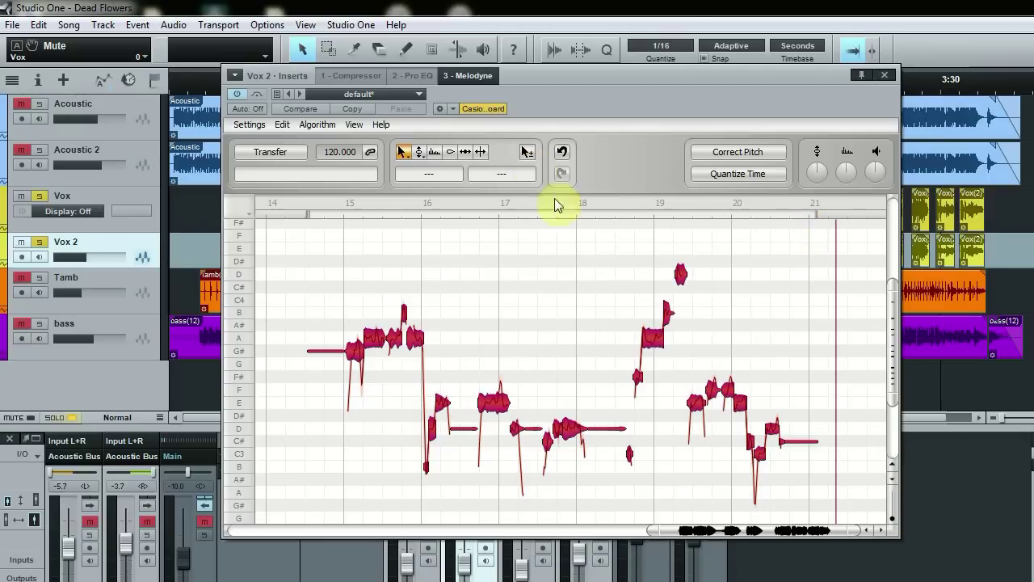
Close Melodyne and compare vocals near 30 seconds, ending with Vox unmuted and Vox 2 muted.
click(886, 76)
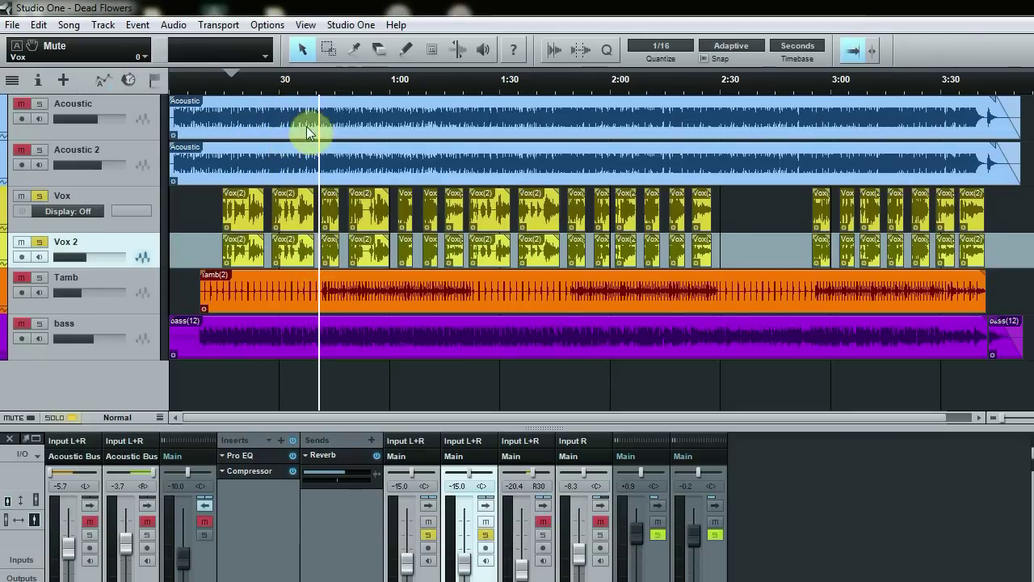
click(299, 86)
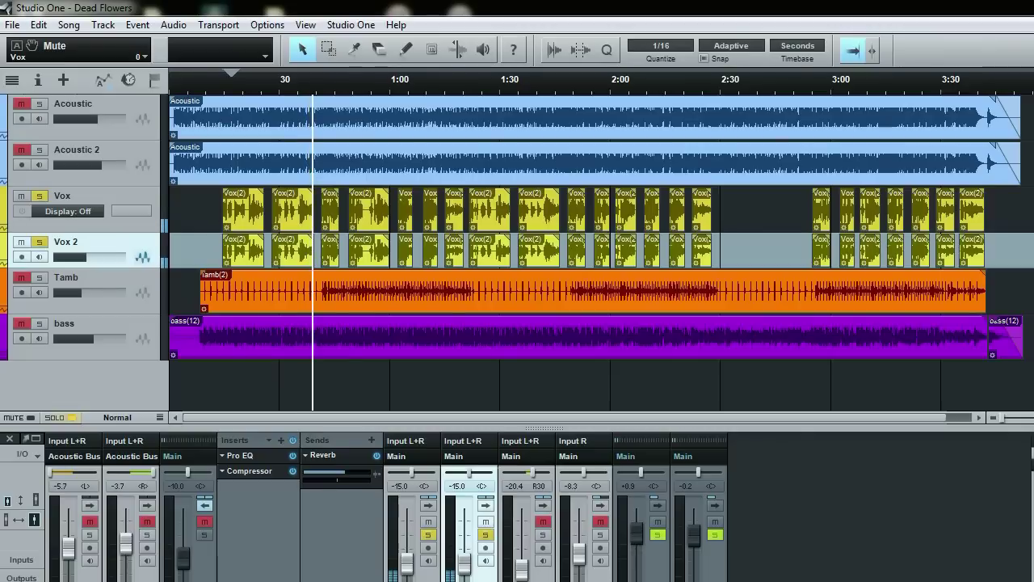
click(26, 198)
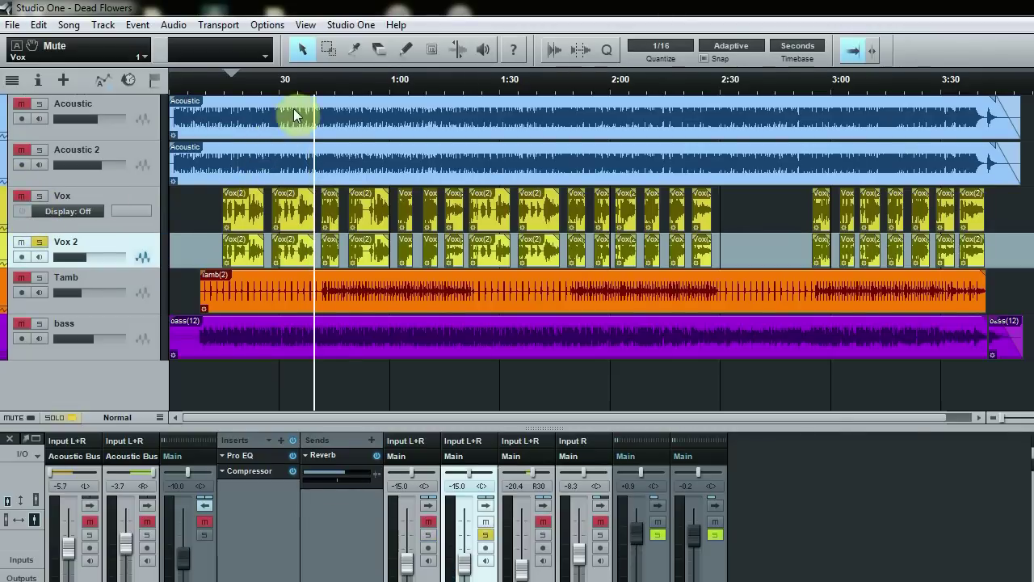
click(299, 84)
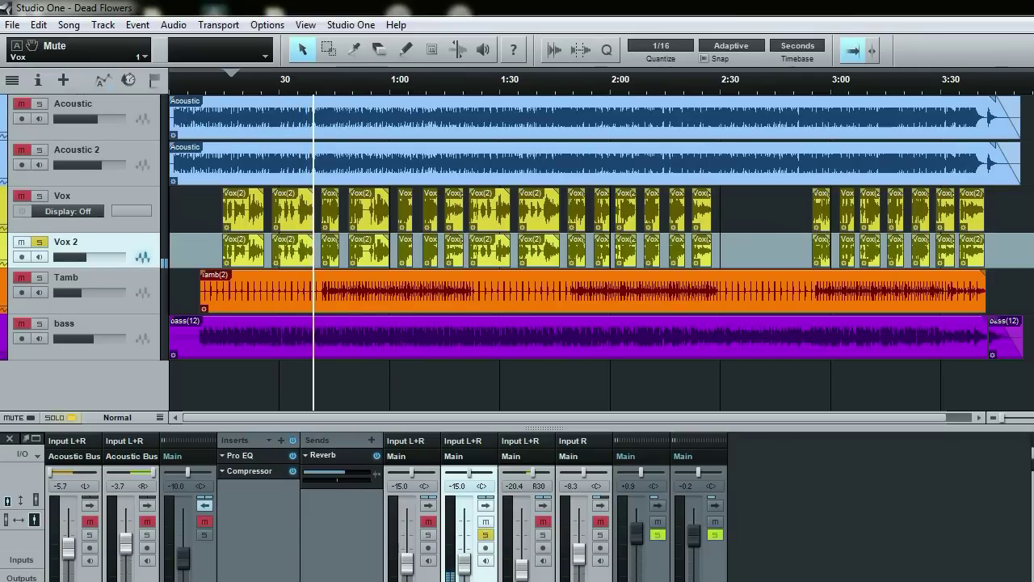
click(304, 84)
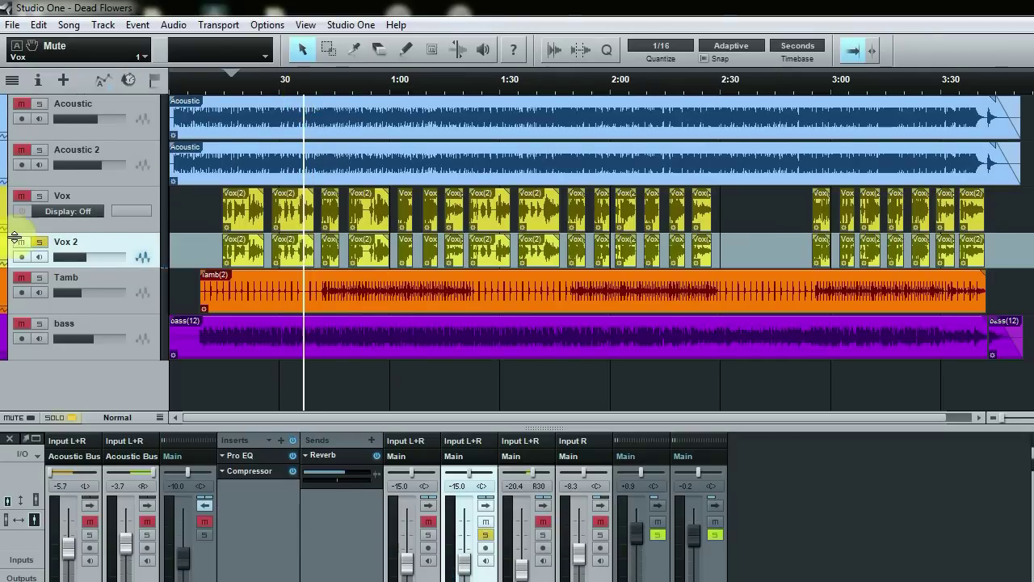
click(21, 196)
click(21, 241)
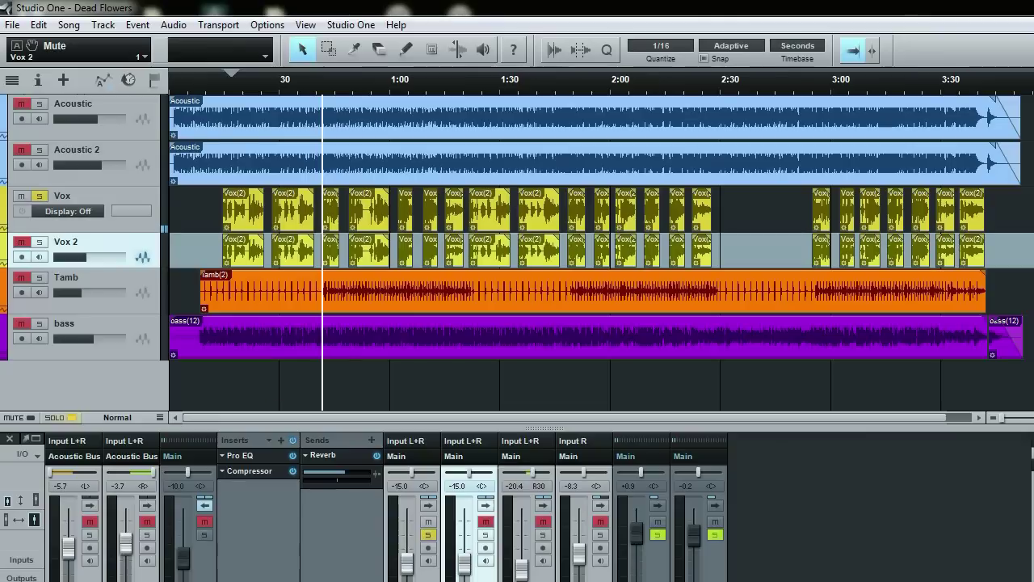
Clear all mutes, mute only the original Vox, and play from just before 30 seconds.
click(26, 197)
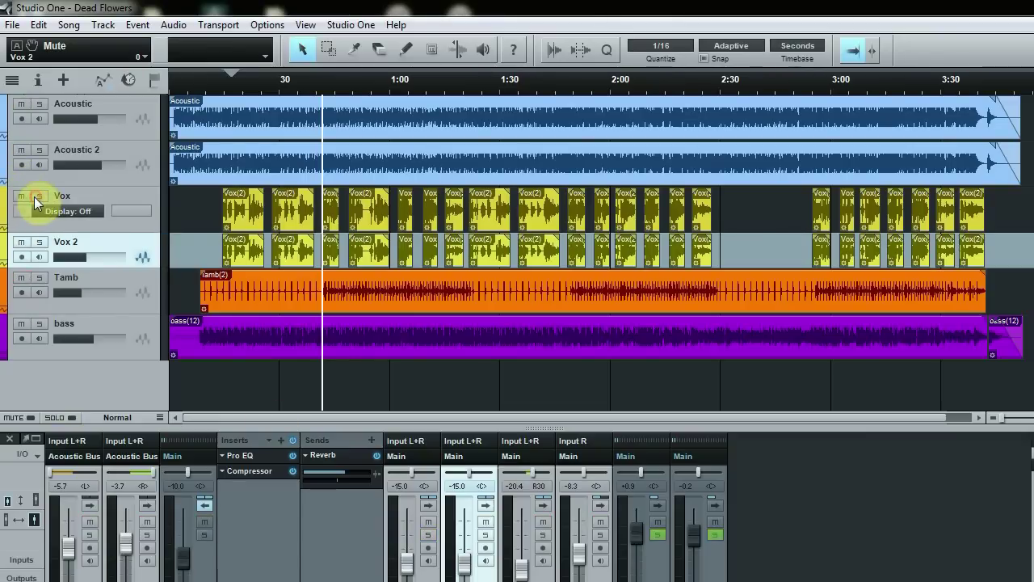
click(22, 197)
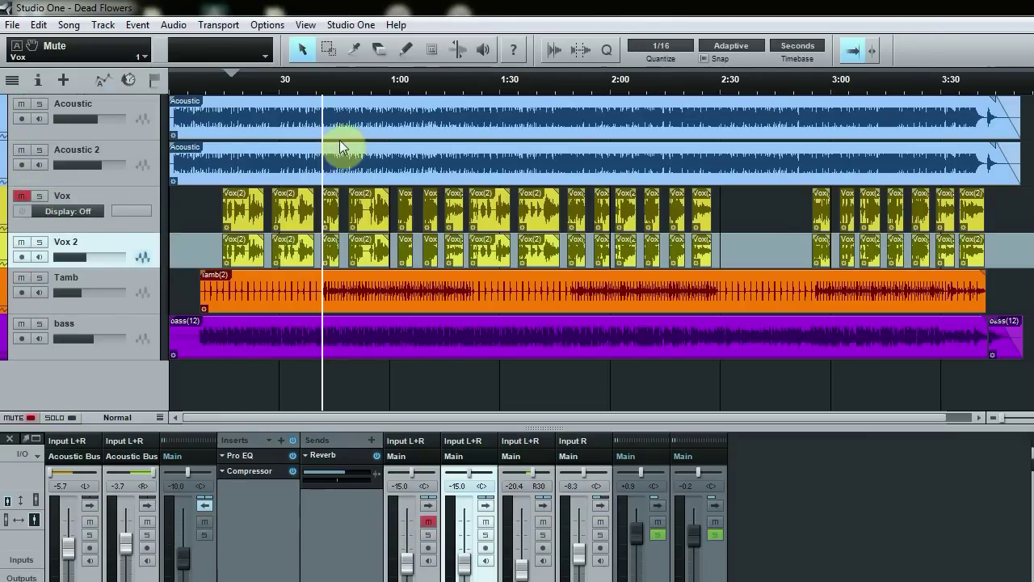
click(300, 86)
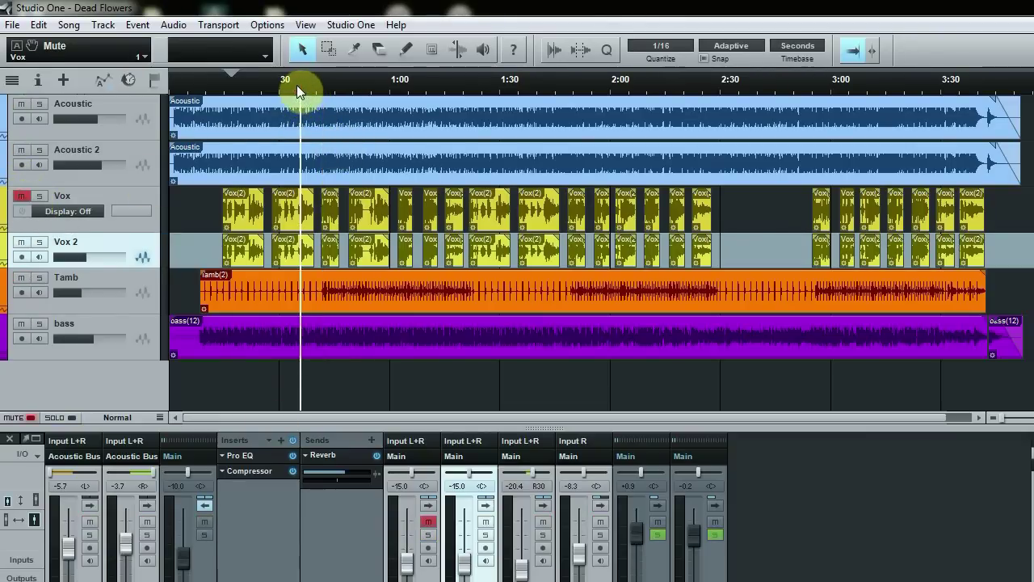
click(310, 84)
click(298, 84)
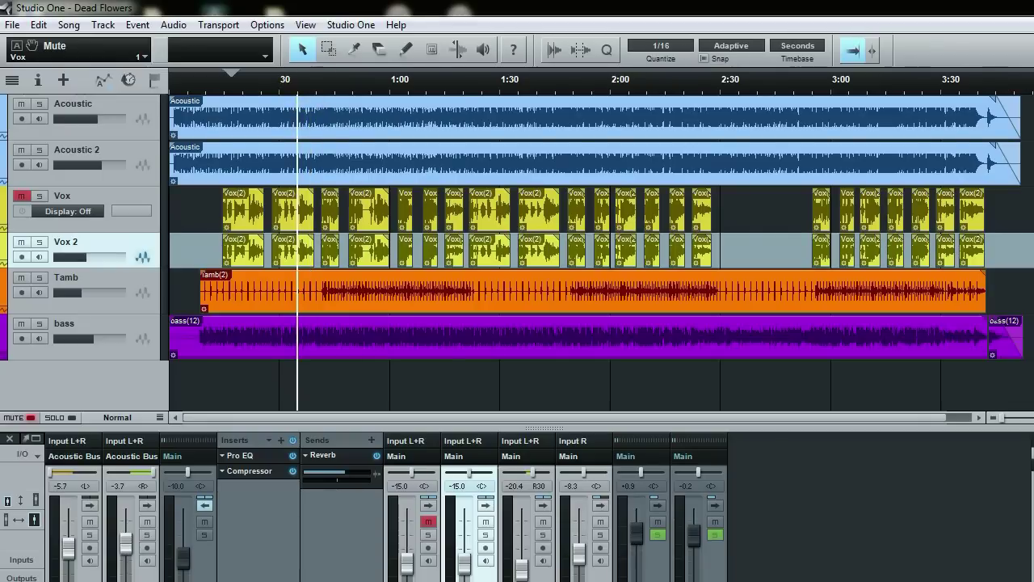
key(space)
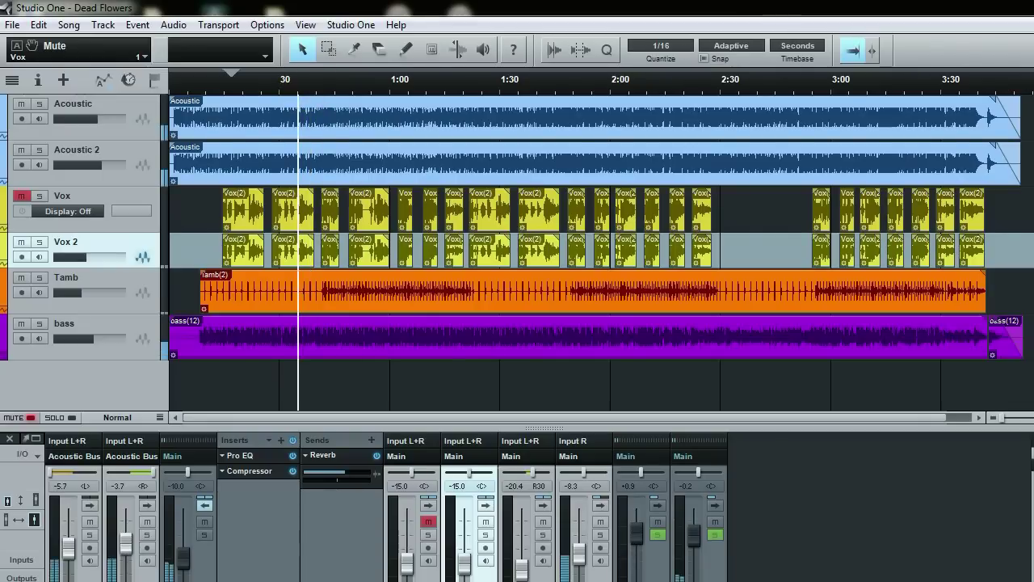